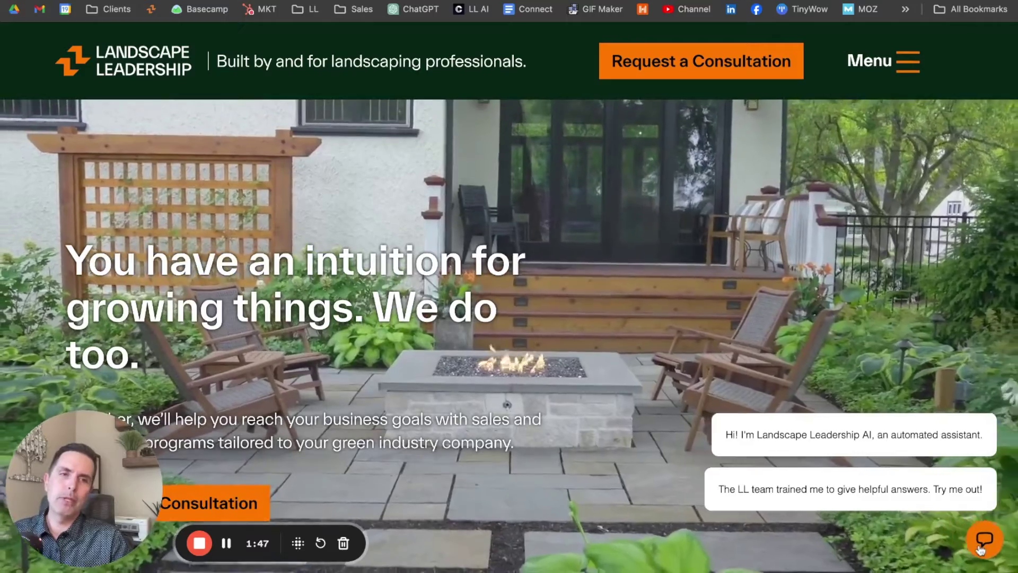
# Ask the Landscape Leadership chat assistant 'Do you work with pest control companies?'.
pyautogui.click(963, 451)
pyautogui.click(770, 476)
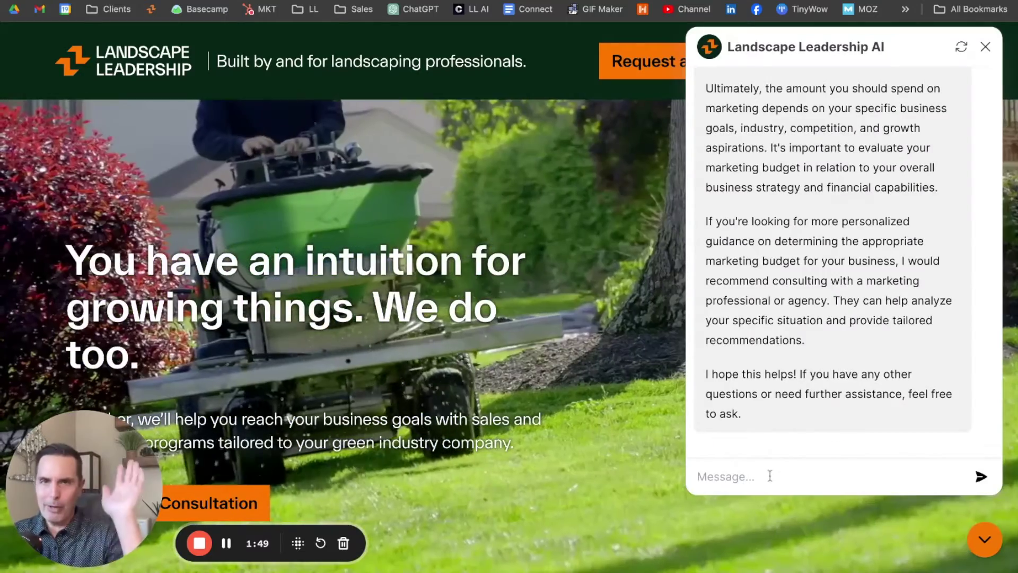
pyautogui.write('Do')
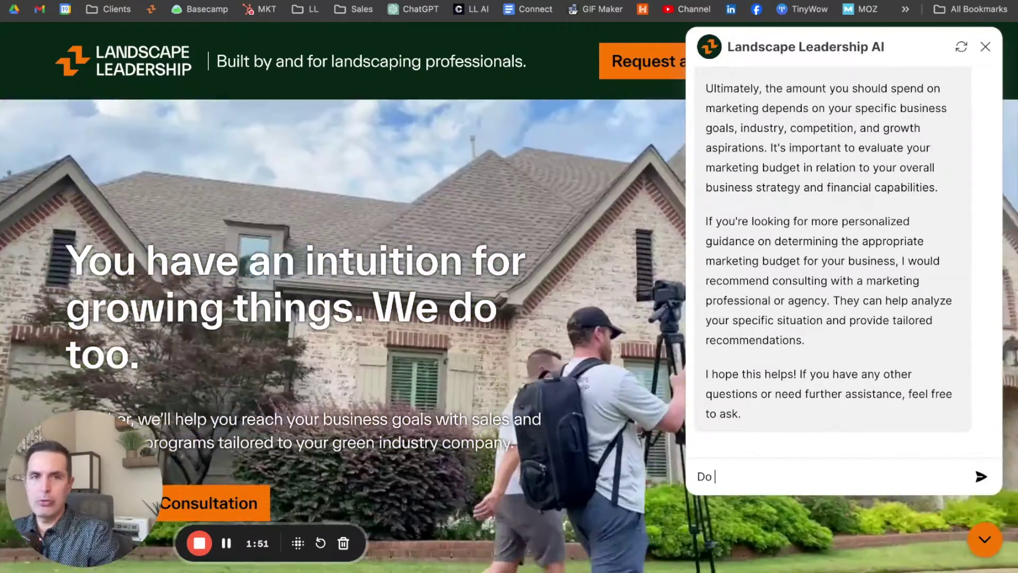
pyautogui.write(' you work with pest control companies?')
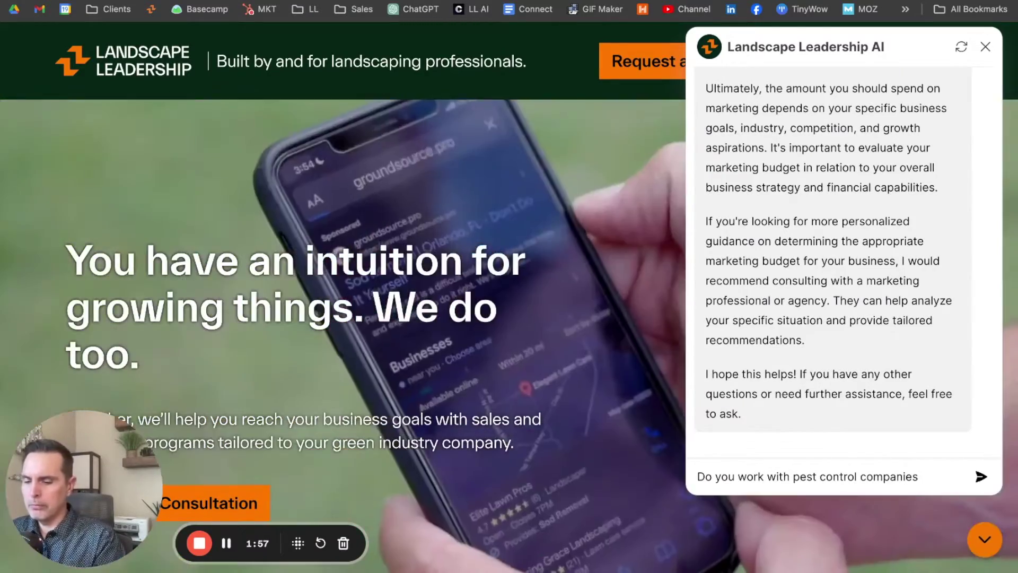
pyautogui.press('Return')
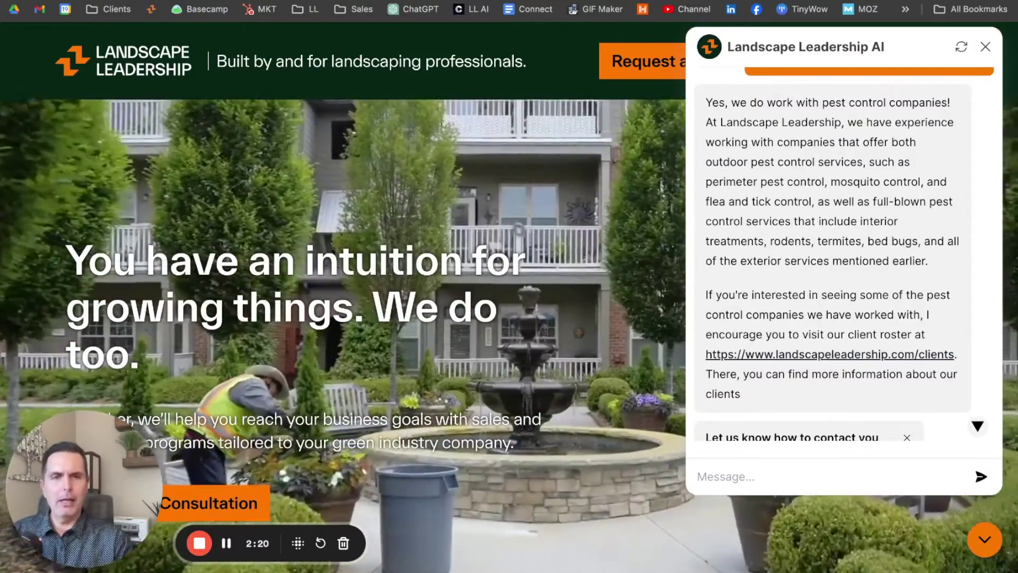
# Send the assistant the question 'How much money should I be spending on marketing?'.
pyautogui.click(781, 464)
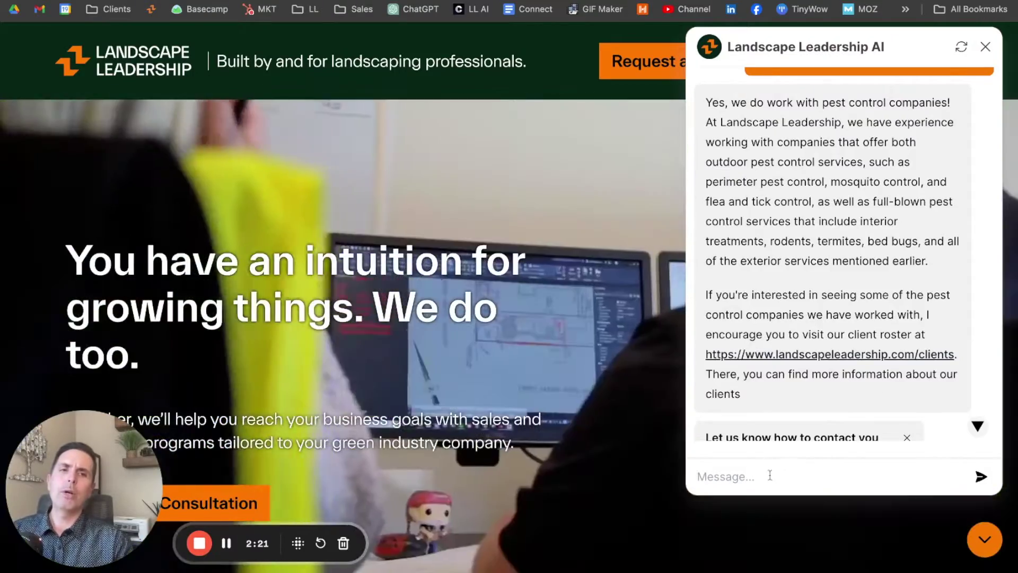
pyautogui.scroll(-3, 842, 370)
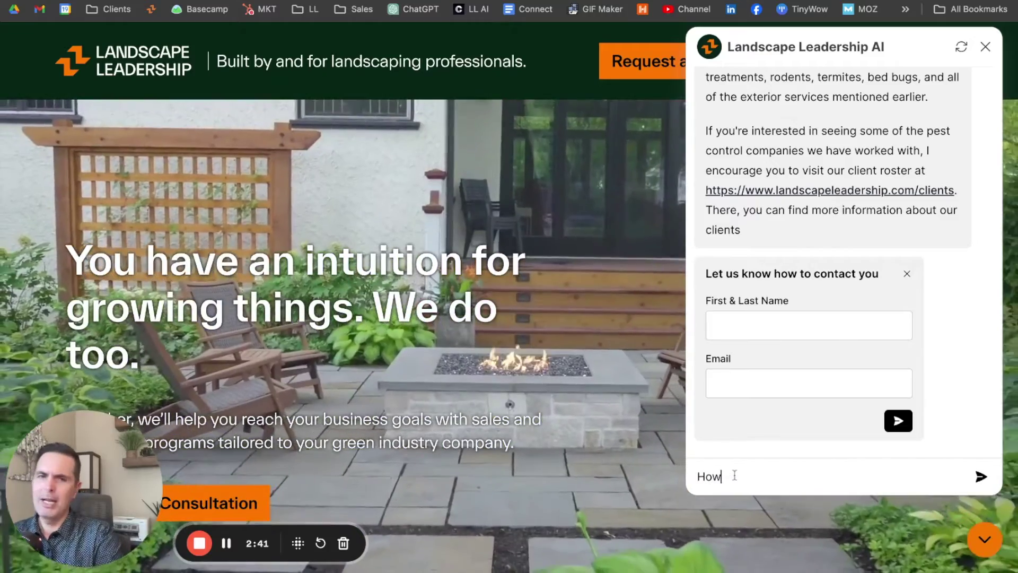
pyautogui.write('money should I be spending on')
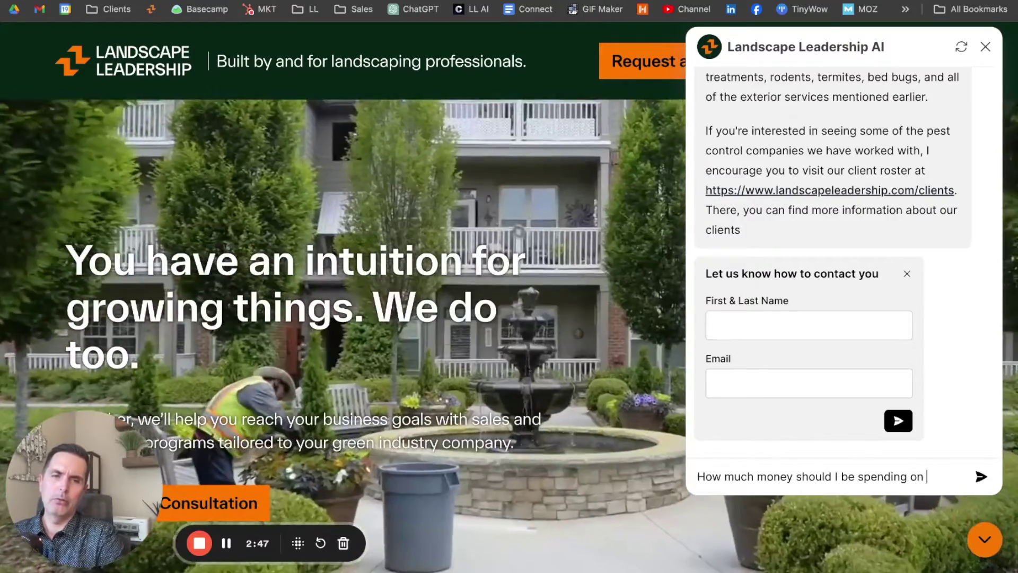
pyautogui.write('eting?')
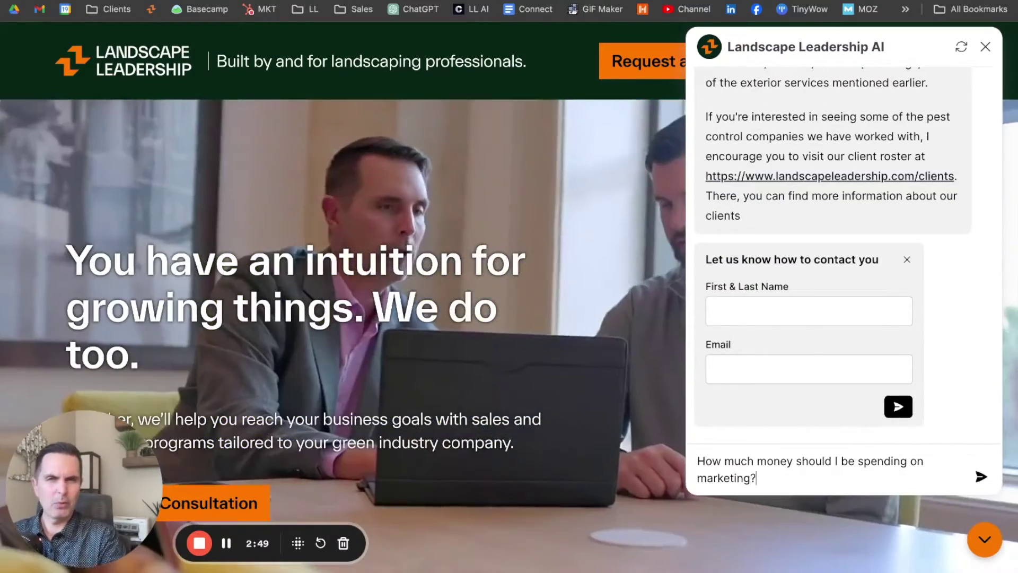
pyautogui.press('Return')
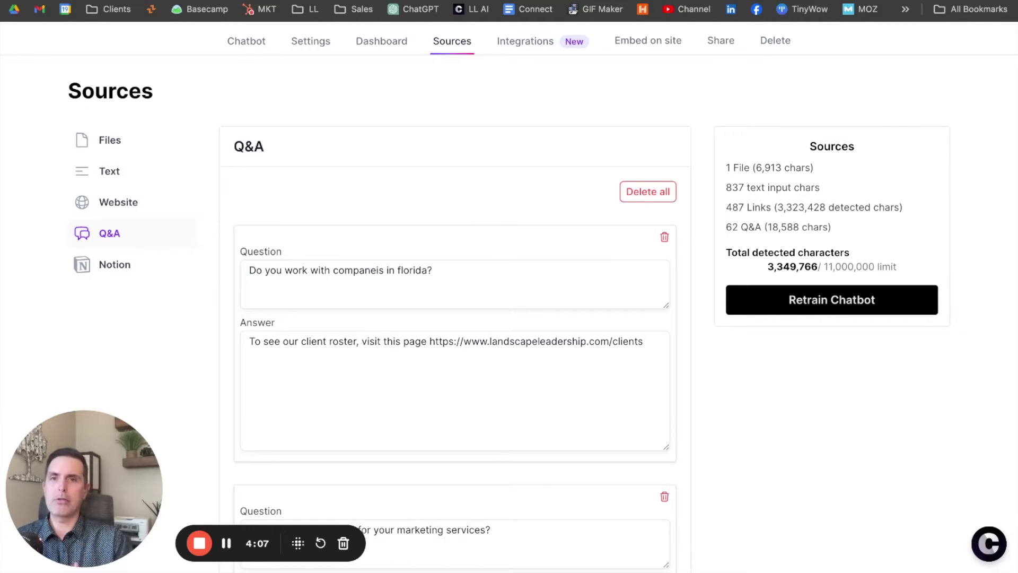
pyautogui.scroll(-4, 604, 403)
pyautogui.scroll(-5, 605, 404)
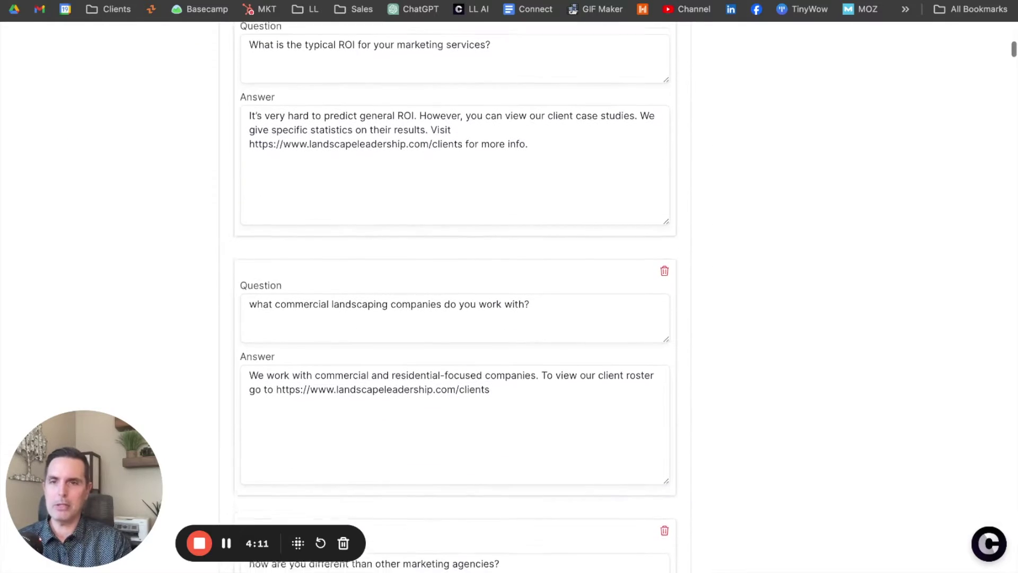
pyautogui.scroll(-1, 604, 403)
pyautogui.scroll(-1, 604, 403)
pyautogui.scroll(-2, 455, 298)
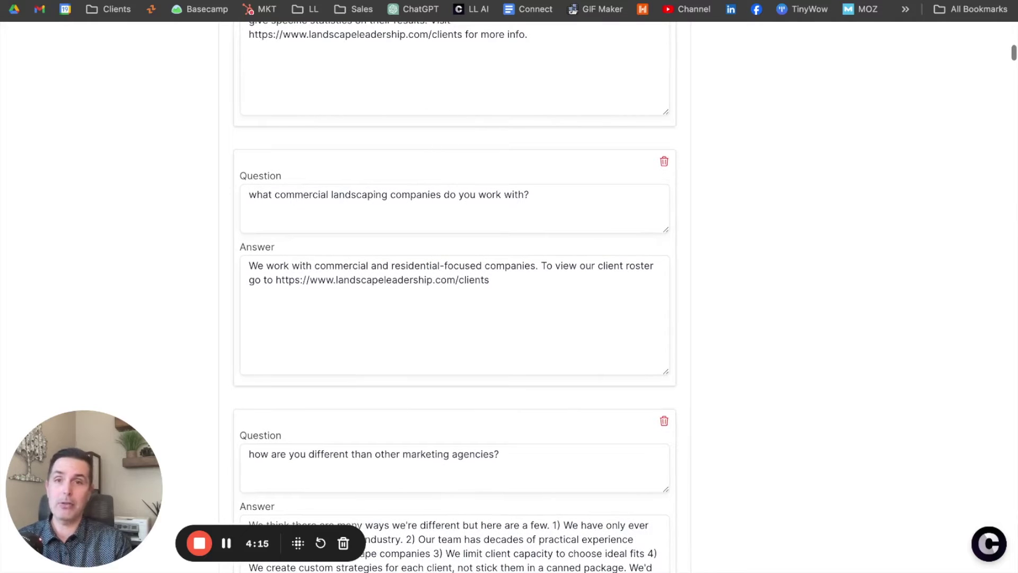
pyautogui.scroll(-1, 455, 298)
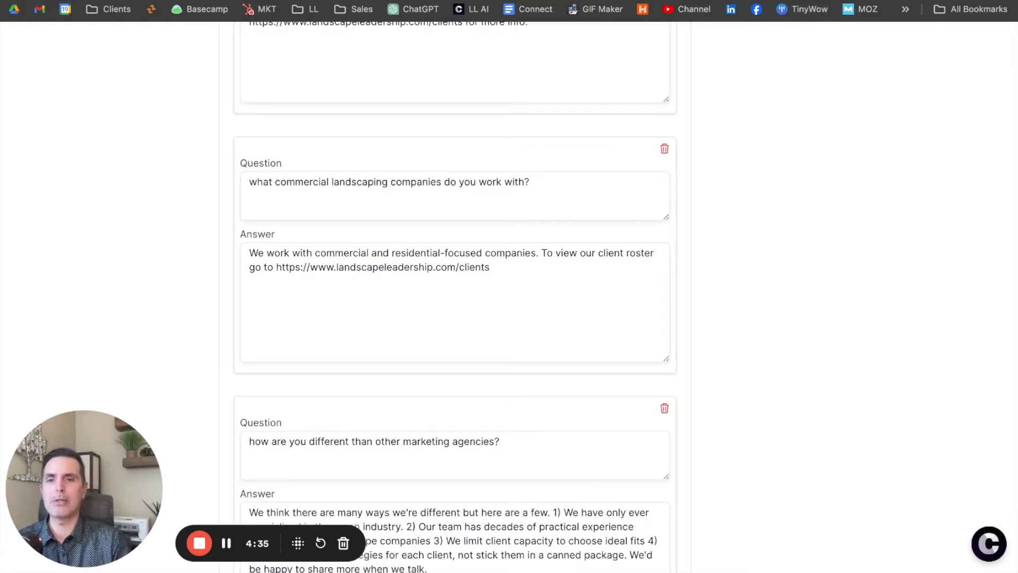
pyautogui.scroll(-3, 455, 297)
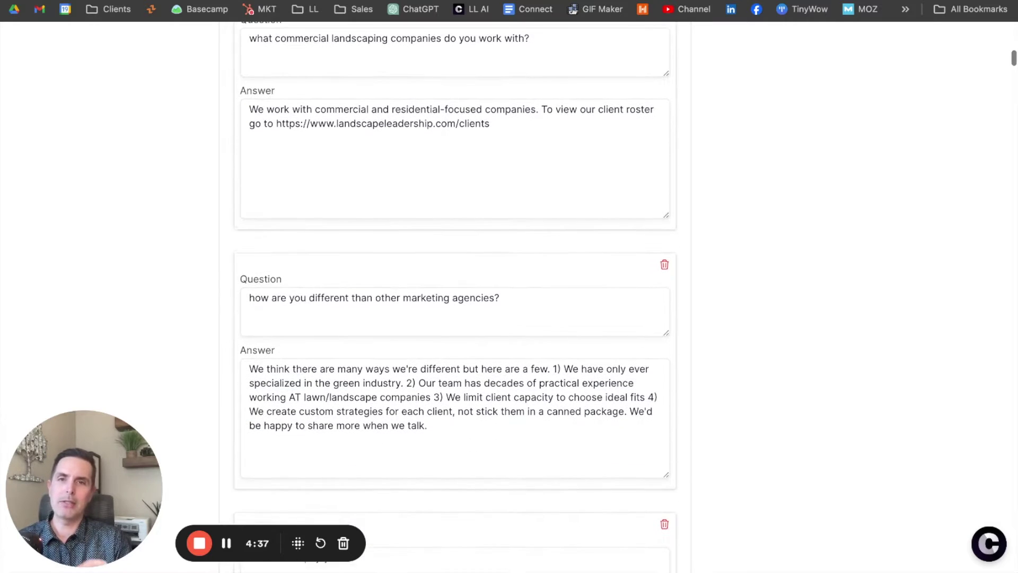
pyautogui.scroll(-1, 455, 297)
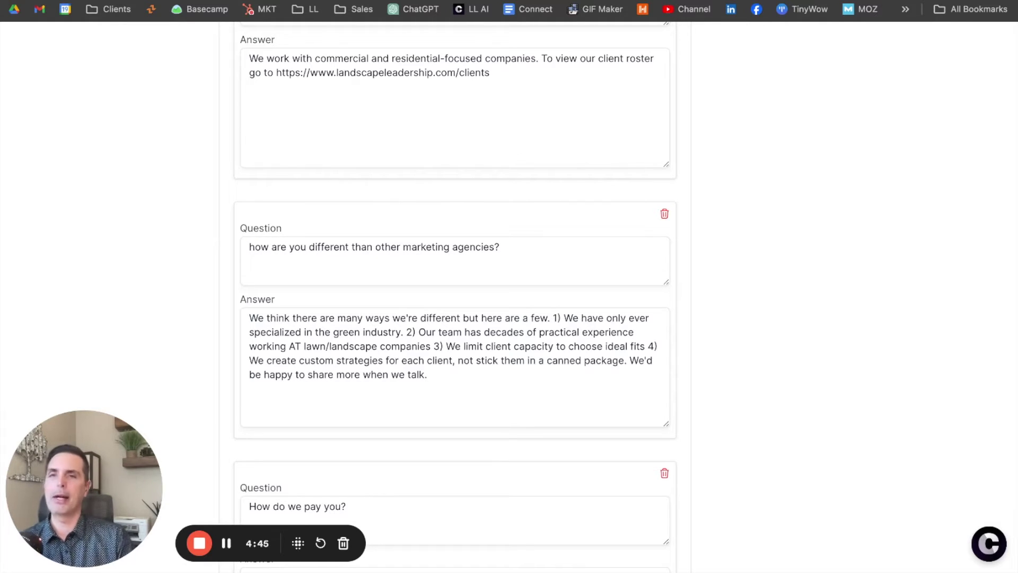
pyautogui.scroll(12, 455, 297)
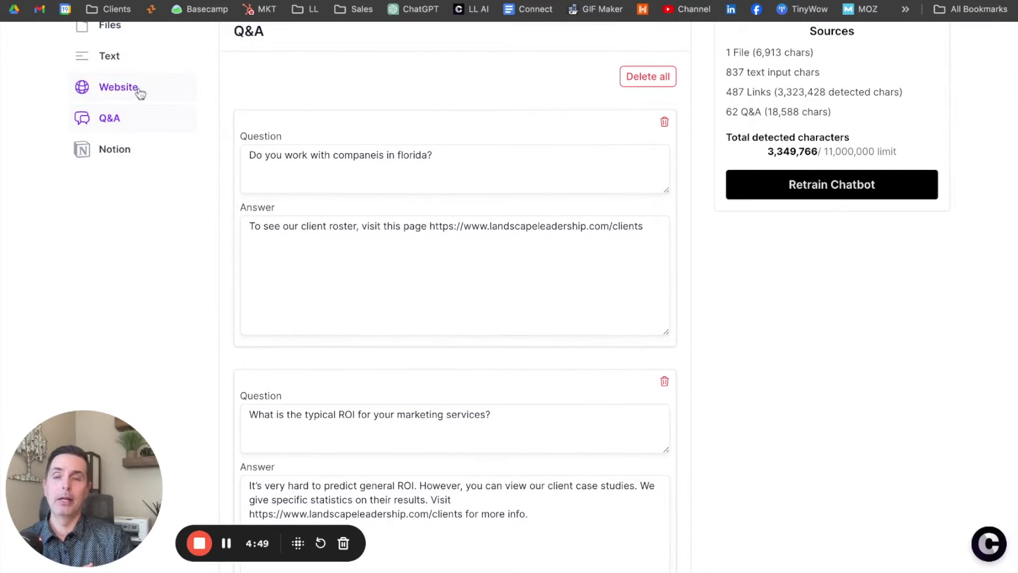
# Browse the Website source's Included Links list of crawled Landscape Leadership pages marked trained.
pyautogui.click(139, 93)
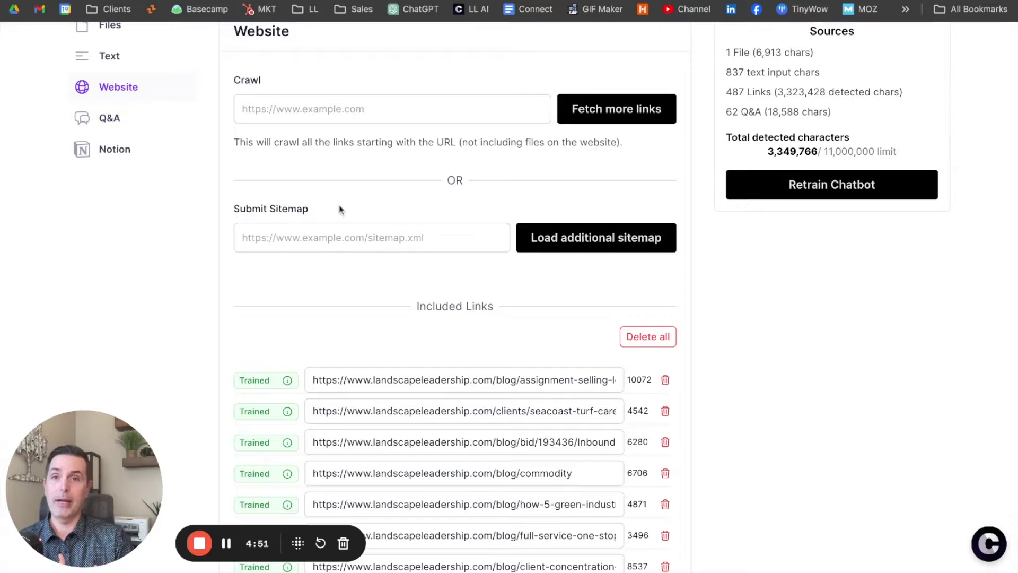
pyautogui.scroll(-1, 339, 207)
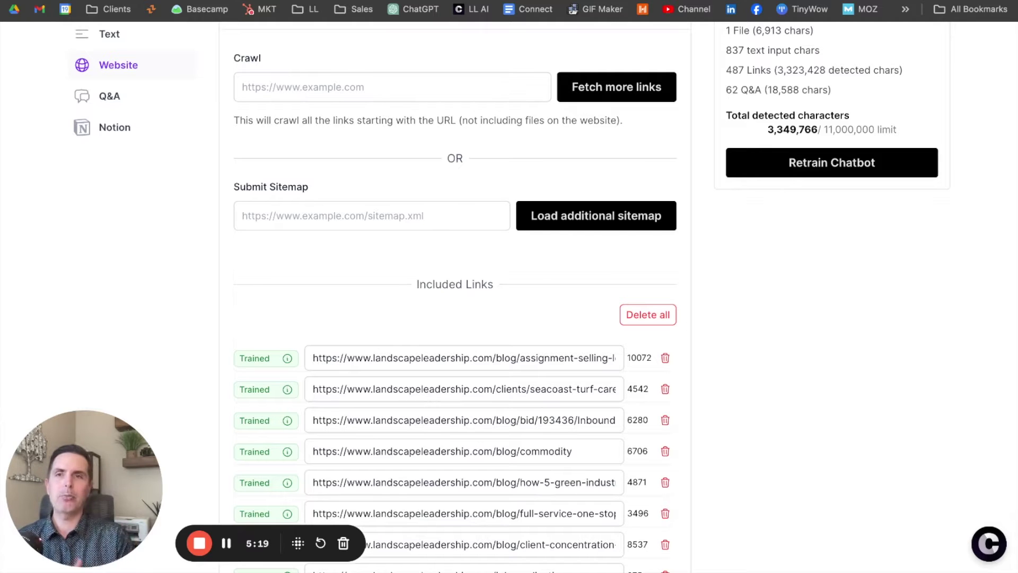
pyautogui.scroll(-1, 372, 369)
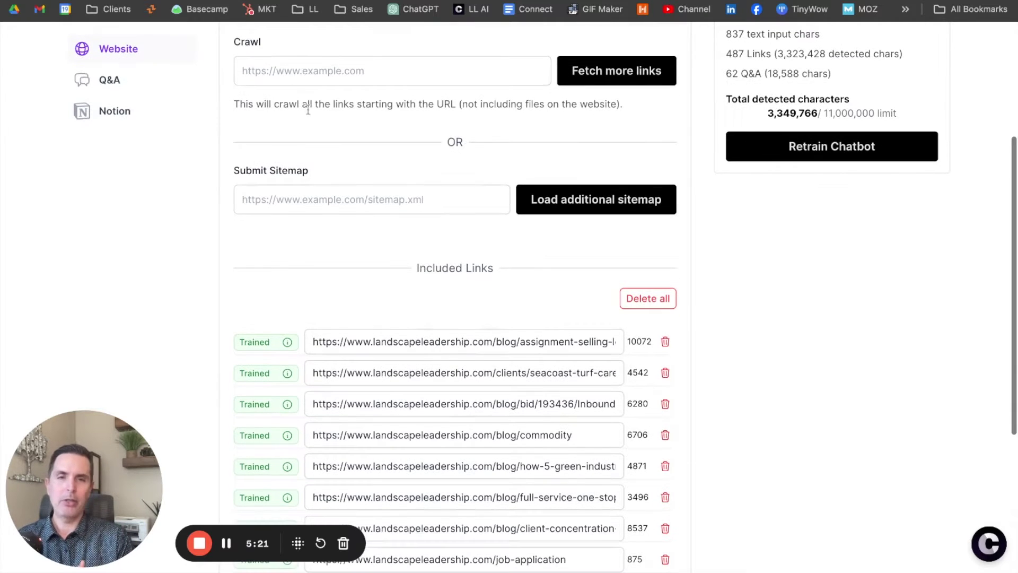
pyautogui.scroll(-5, 372, 368)
pyautogui.scroll(-10, 372, 368)
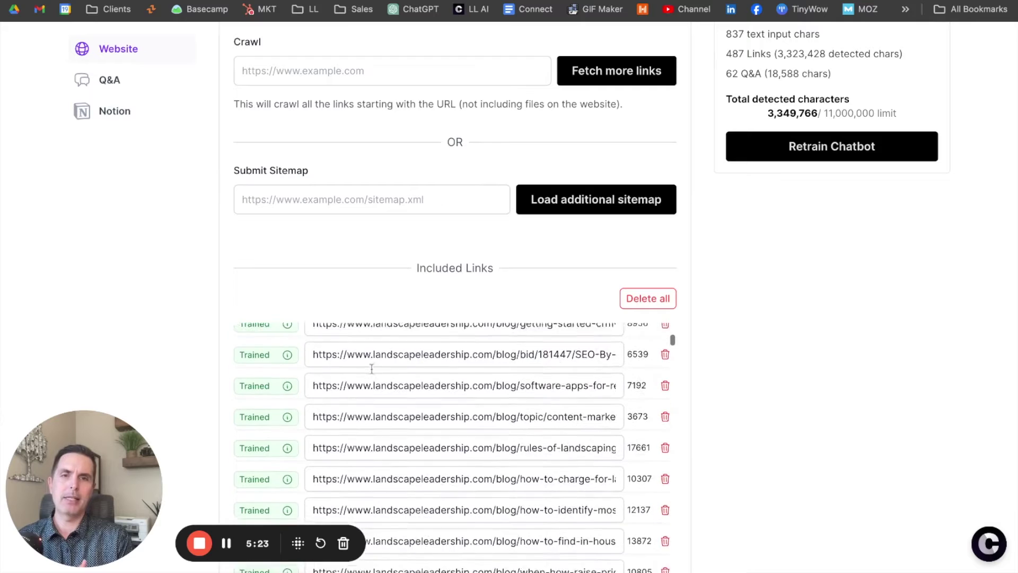
pyautogui.scroll(-3, 372, 368)
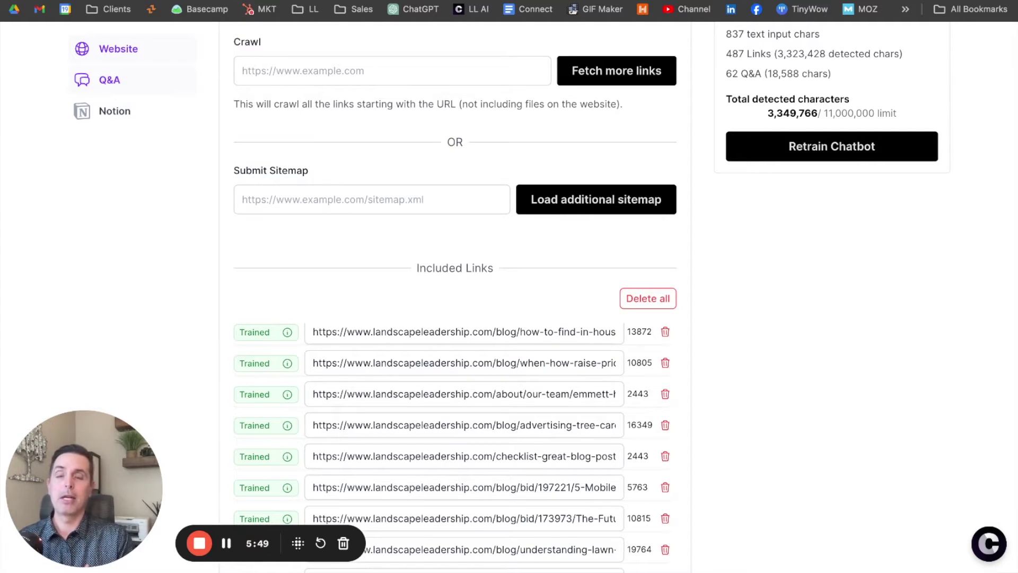
pyautogui.scroll(2, 144, 140)
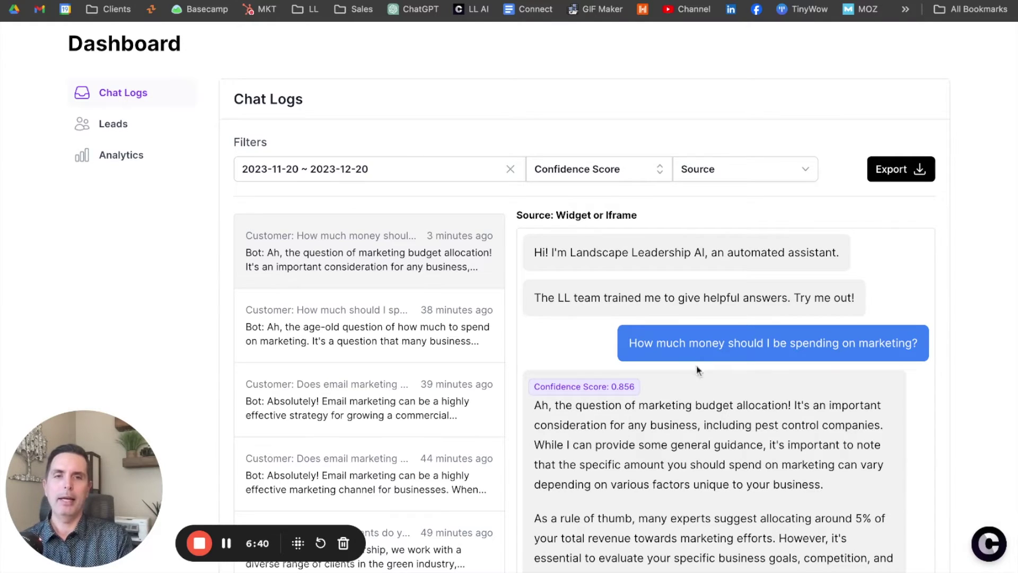
# Scroll the marketing-spend transcript to the bot's full answer suggesting about 5% of revenue.
pyautogui.scroll(-1, 703, 368)
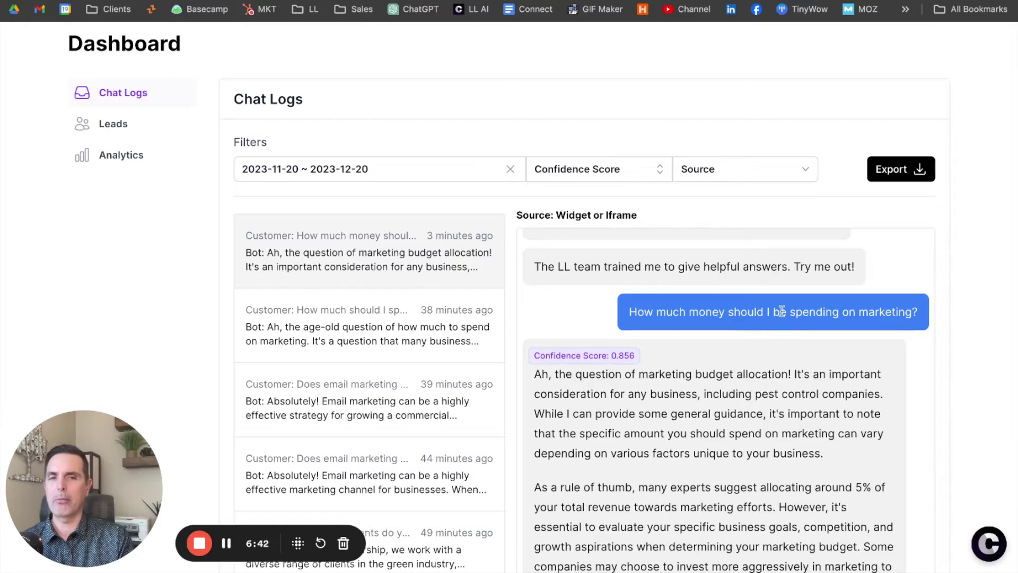
pyautogui.scroll(-8, 726, 354)
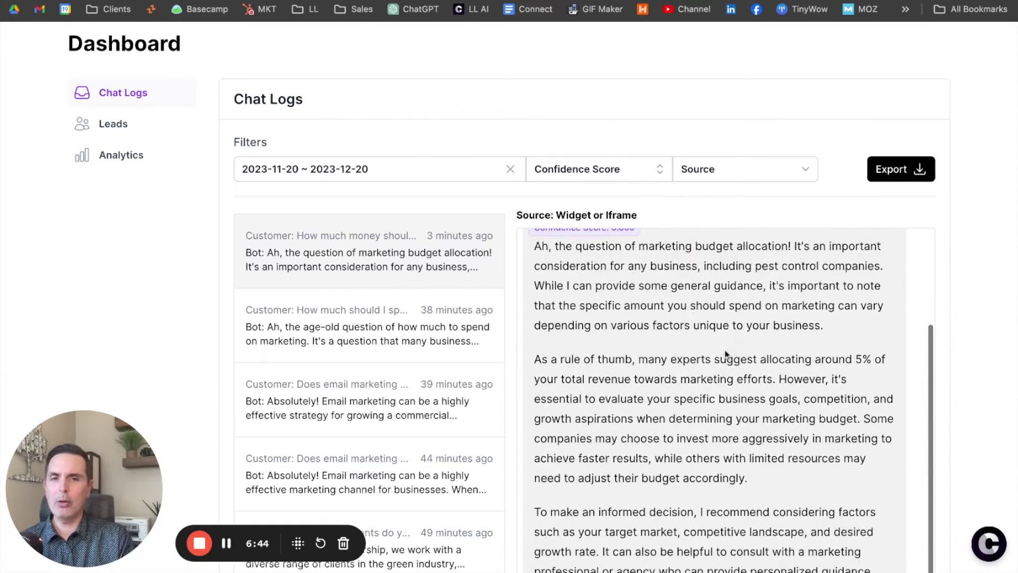
pyautogui.scroll(-5, 726, 371)
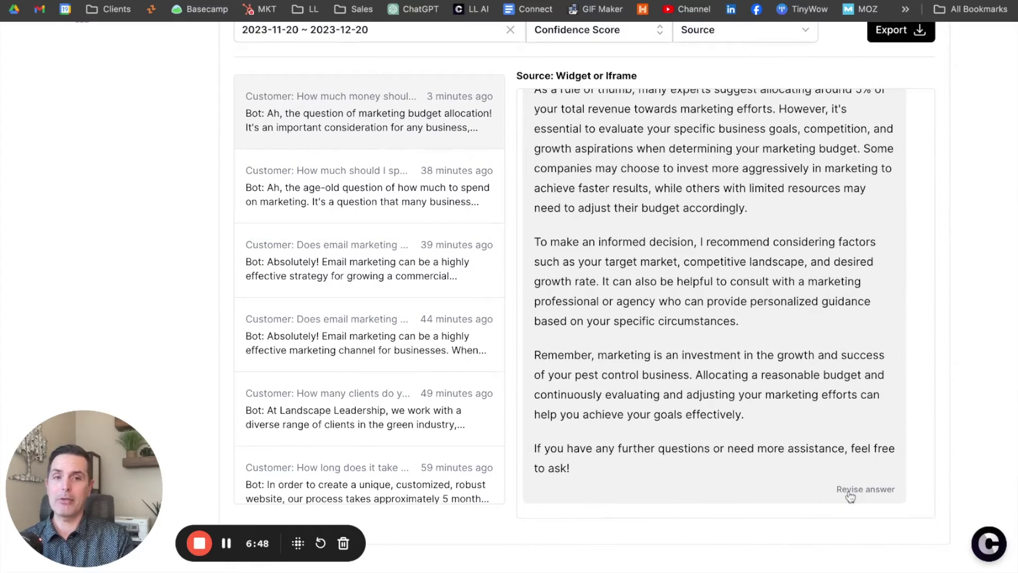
# Open Revise answer for the marketing-budget reply, highlight part of the original response, and focus Expected response.
pyautogui.click(866, 489)
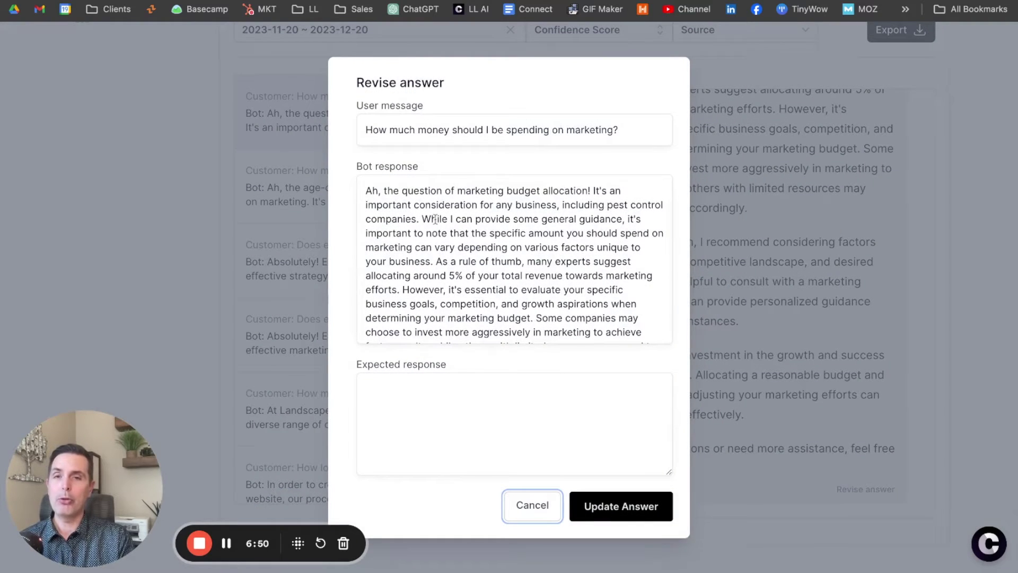
pyautogui.moveTo(377, 205); pyautogui.dragTo(461, 220)
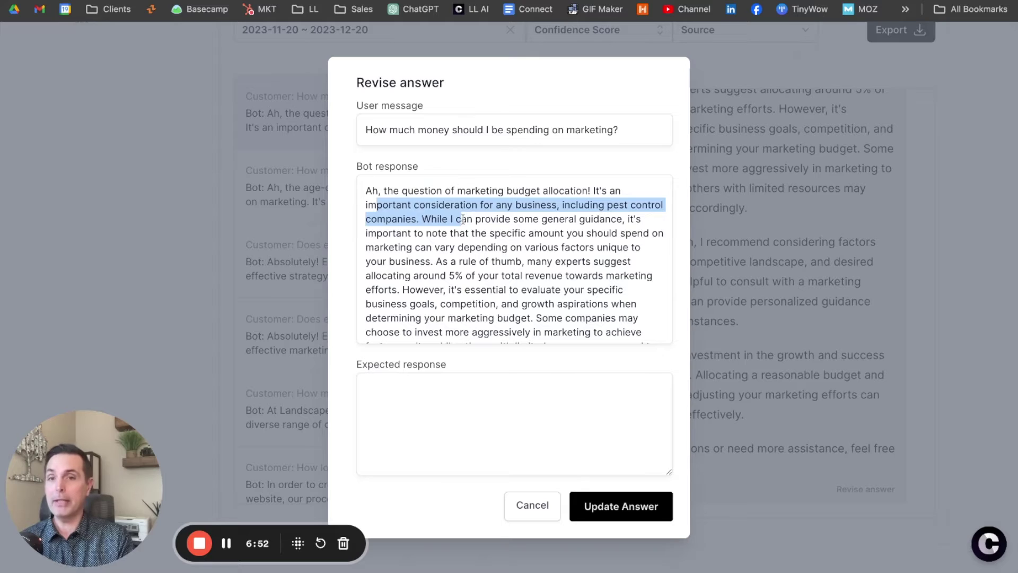
pyautogui.click(428, 399)
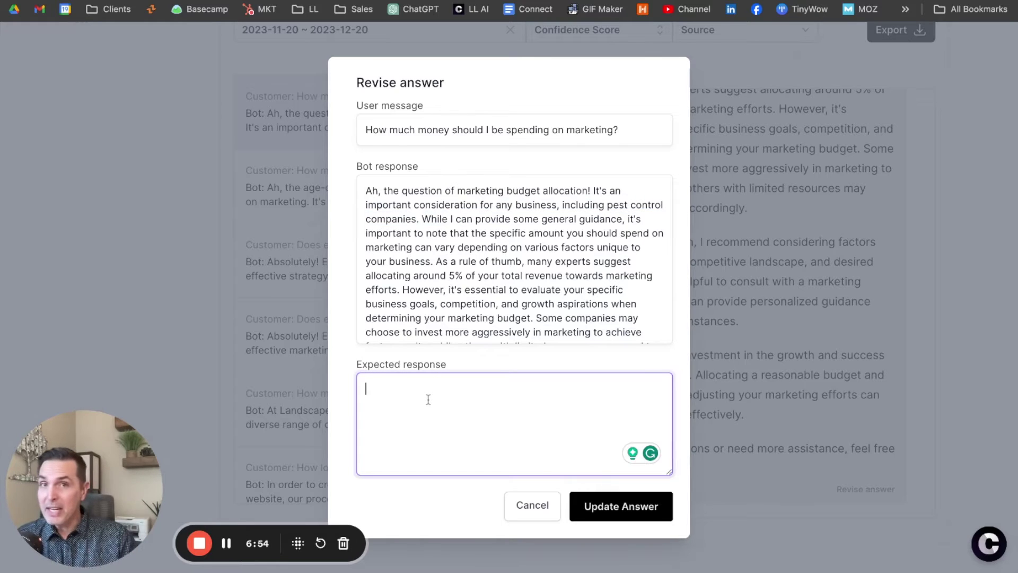